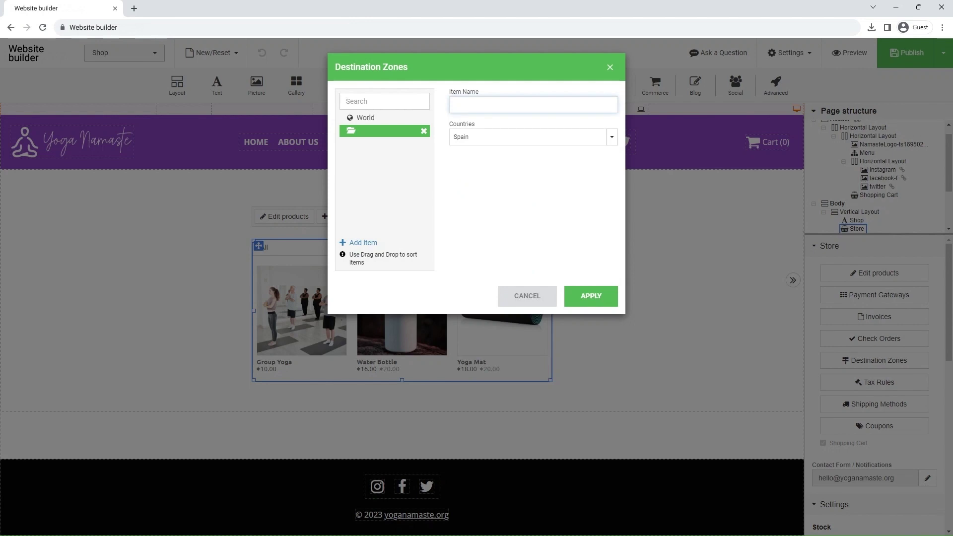
Step: Name the new destination zone Spain, covering the country Spain, and apply it
{"action": "type", "text": "Spain"}
{"action": "left_click", "coordinate": [594, 296]}
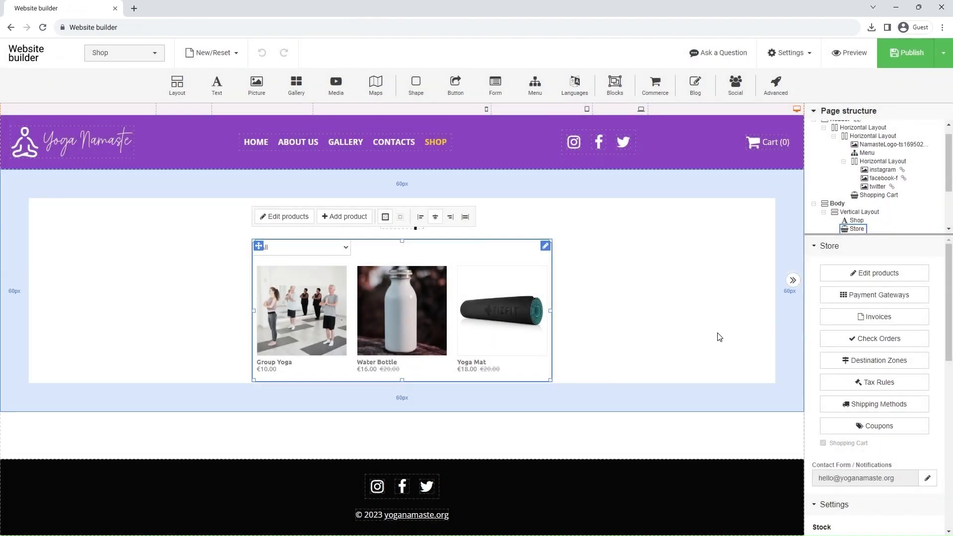
Step: Create a 'Spain Tax' rule charging 21% in the Spain zone and apply it
{"action": "left_click", "coordinate": [861, 387]}
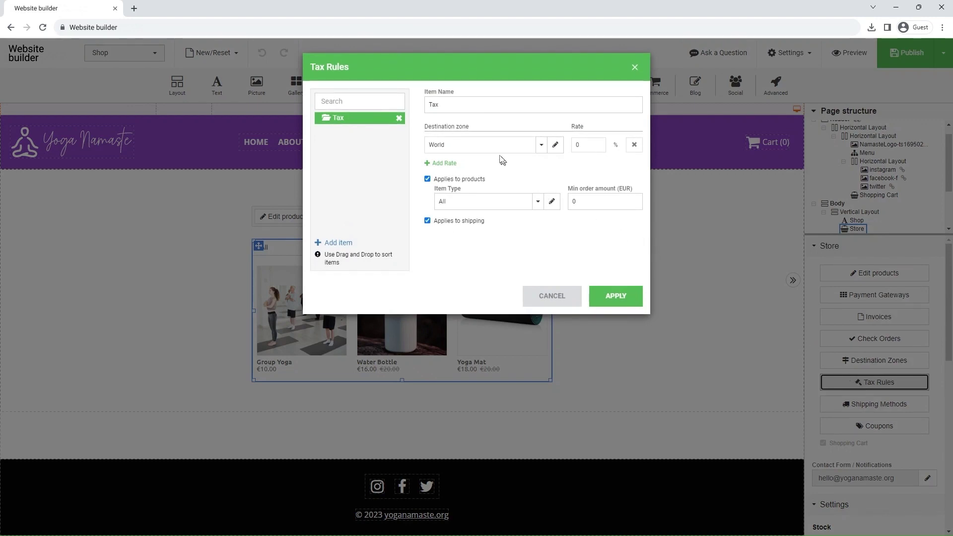
{"action": "left_click", "coordinate": [429, 105]}
{"action": "type", "text": "Spain"}
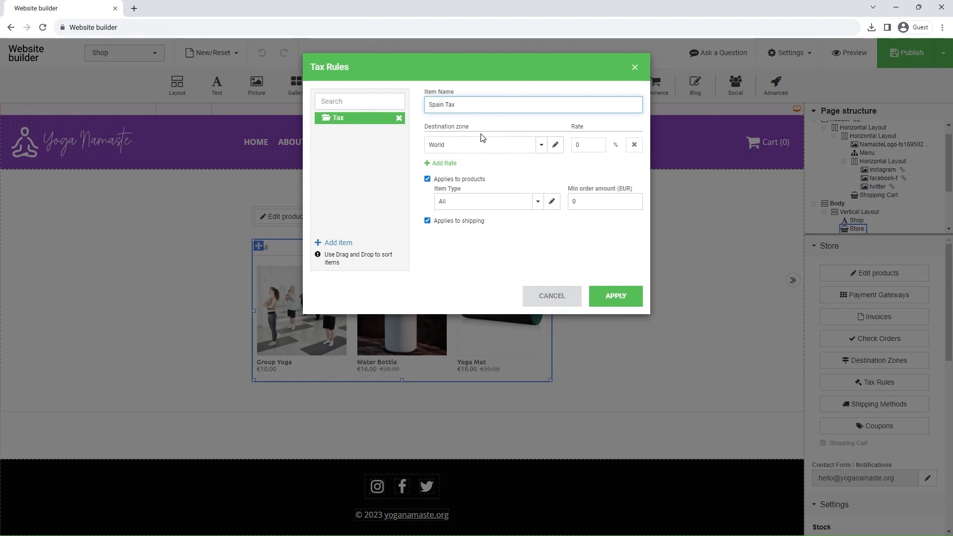
{"action": "left_click", "coordinate": [485, 146]}
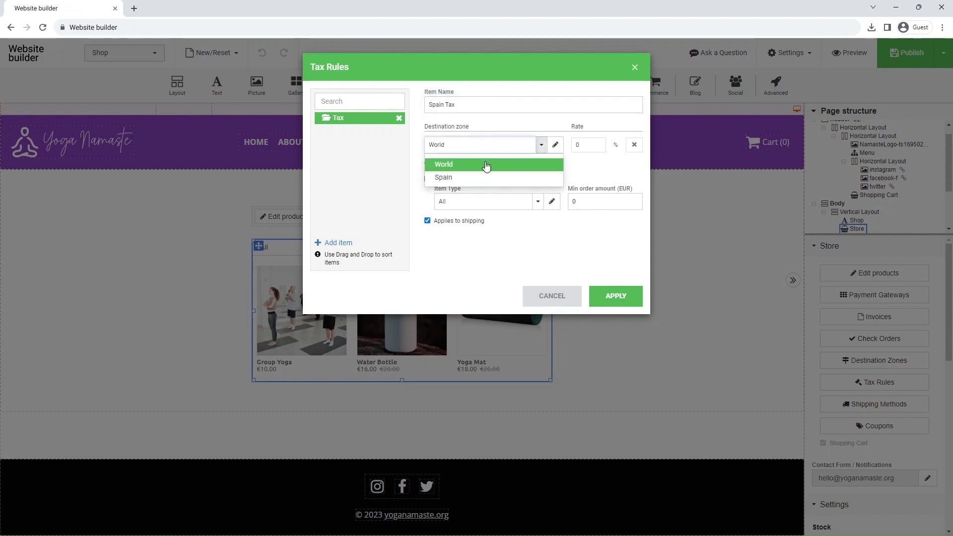
{"action": "left_click", "coordinate": [479, 178]}
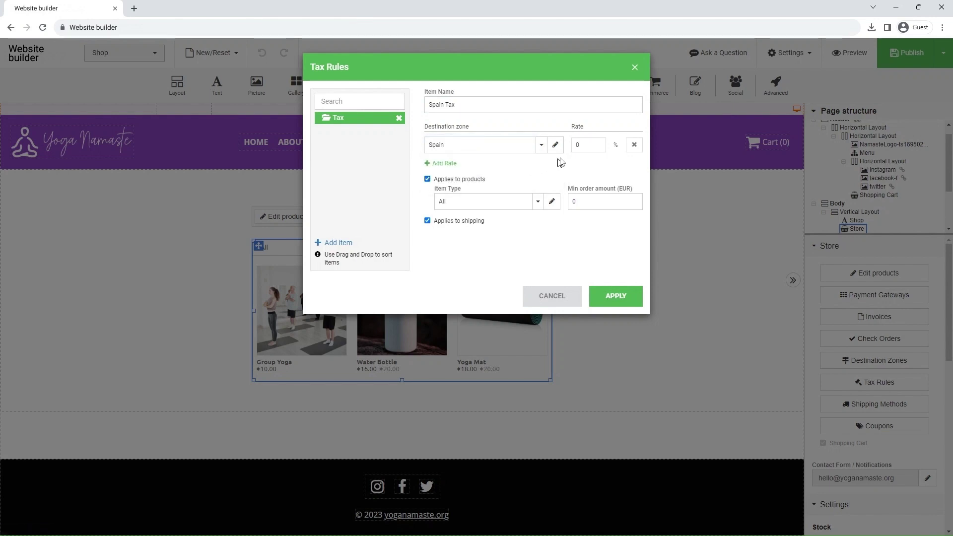
{"action": "left_click", "coordinate": [585, 148]}
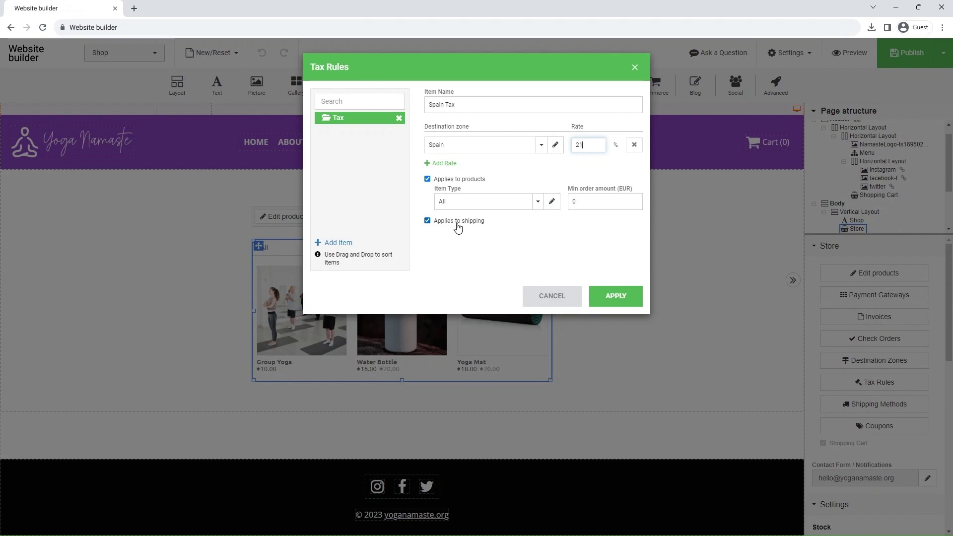
{"action": "left_click", "coordinate": [614, 300]}
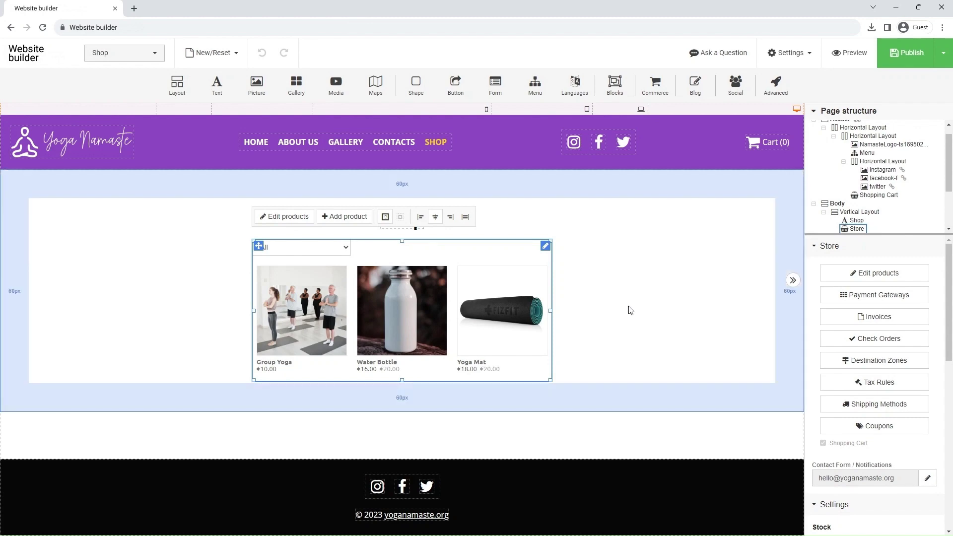
Step: Add a new shipping method named 'Spanish Mail'
{"action": "left_click", "coordinate": [843, 406]}
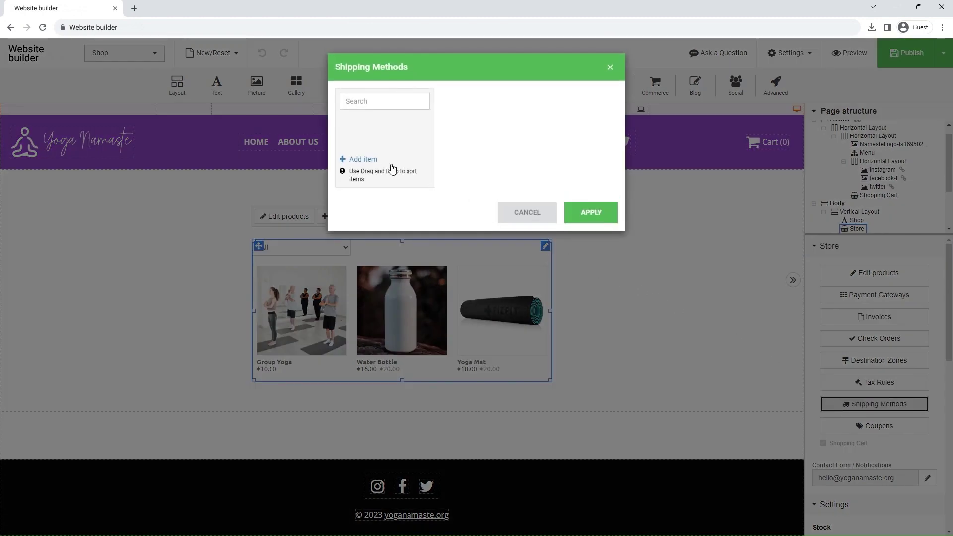
{"action": "left_click", "coordinate": [364, 159]}
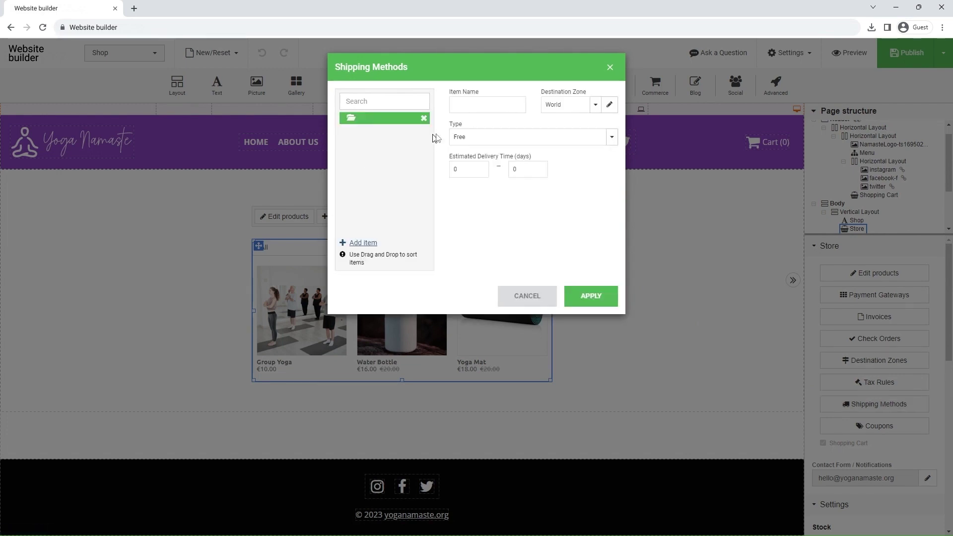
{"action": "left_click", "coordinate": [481, 106]}
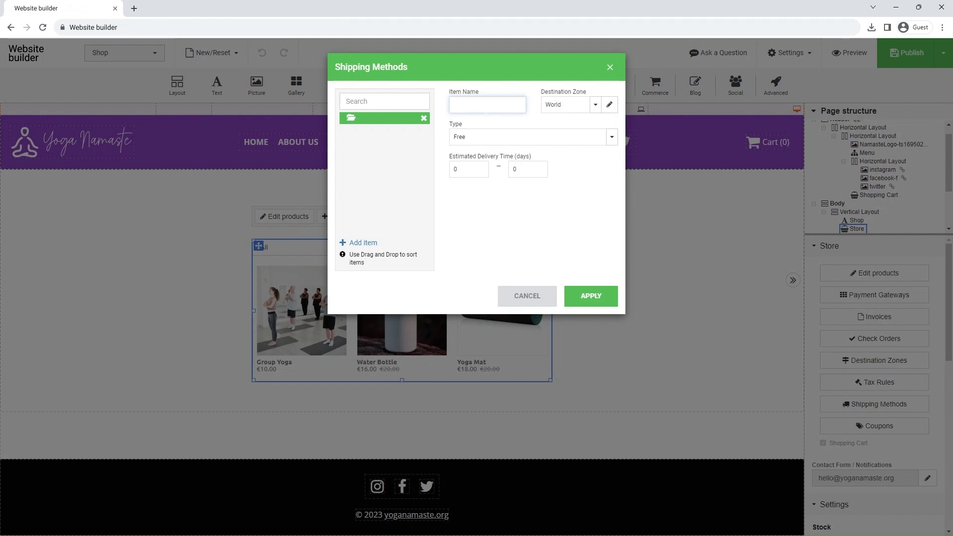
{"action": "type", "text": "Spanish Ma"}
Step: Restrict Spanish Mail to the Spain zone, price it by subtotal, and add a first range
{"action": "left_click", "coordinate": [560, 110]}
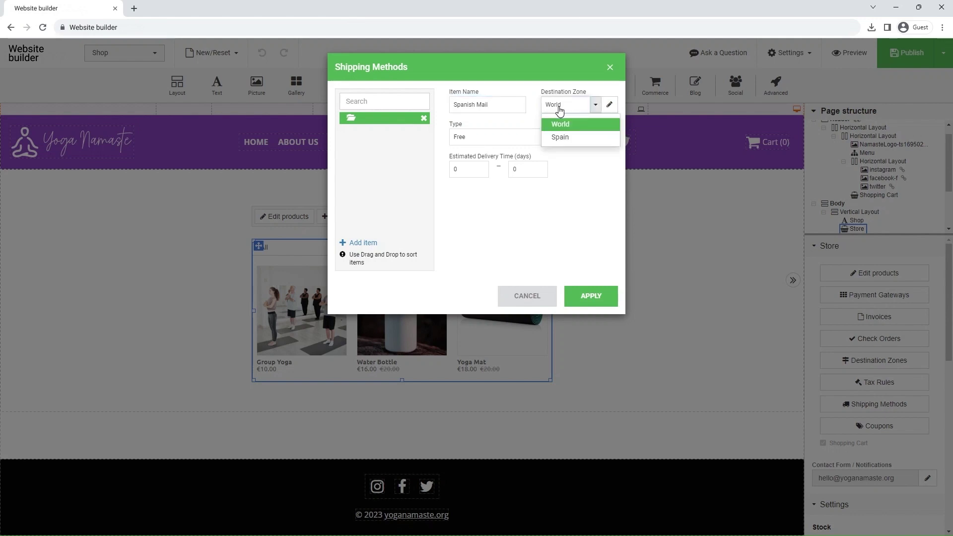
{"action": "left_click", "coordinate": [564, 137]}
{"action": "left_click", "coordinate": [493, 142]}
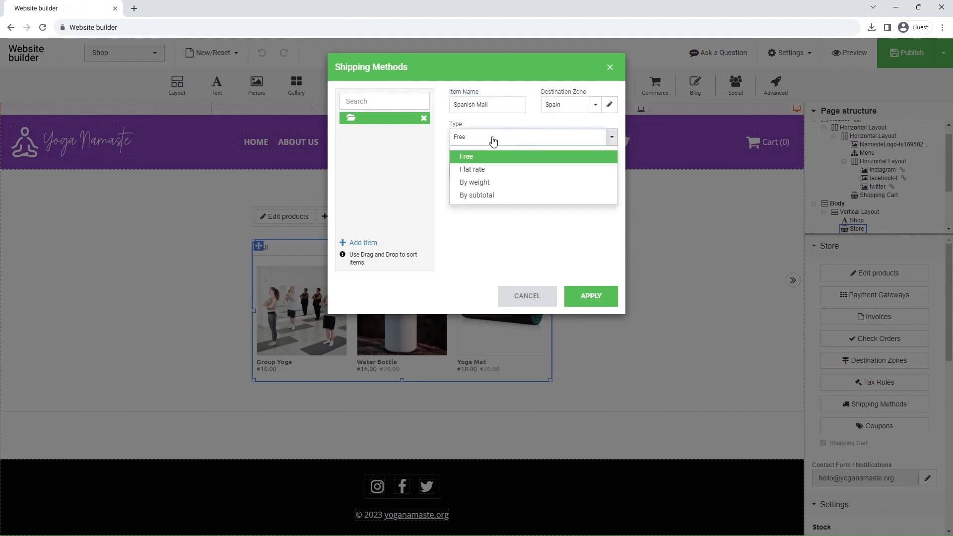
{"action": "left_click", "coordinate": [504, 197]}
{"action": "left_click", "coordinate": [501, 161]}
Step: Add a second range and set the first range to 0–29.98 at 1.99 EUR
{"action": "left_click", "coordinate": [492, 163]}
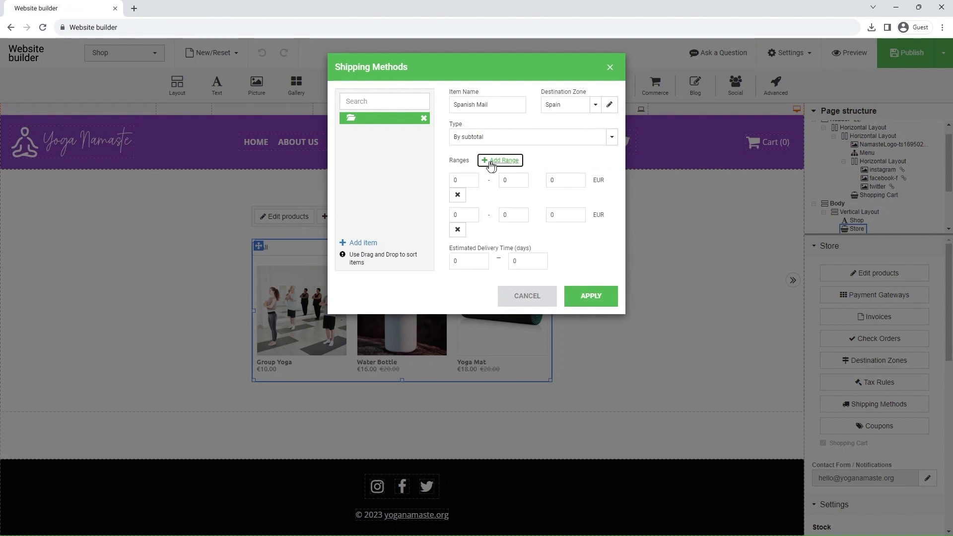
{"action": "left_click", "coordinate": [456, 180]}
{"action": "left_click", "coordinate": [505, 180]}
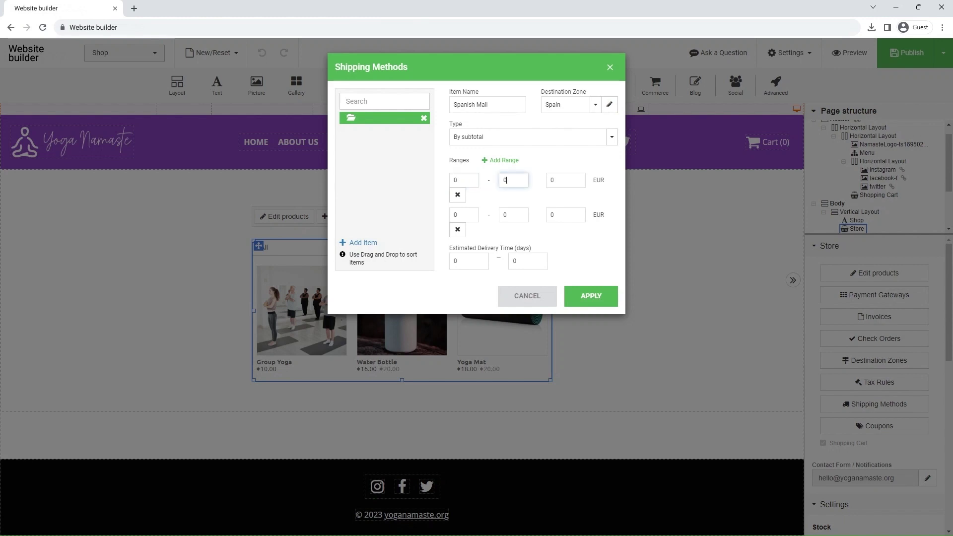
{"action": "type", "text": "29.98"}
{"action": "left_click", "coordinate": [552, 181]}
{"action": "key", "text": "BackSpace"}
{"action": "type", "text": "1.99"}
Step: Set the second range to 29.99–99999 at 0 EUR, delivery 1–3 days, and apply
{"action": "key", "text": "BackSpace"}
{"action": "type", "text": "29"}
{"action": "left_click", "coordinate": [504, 215]}
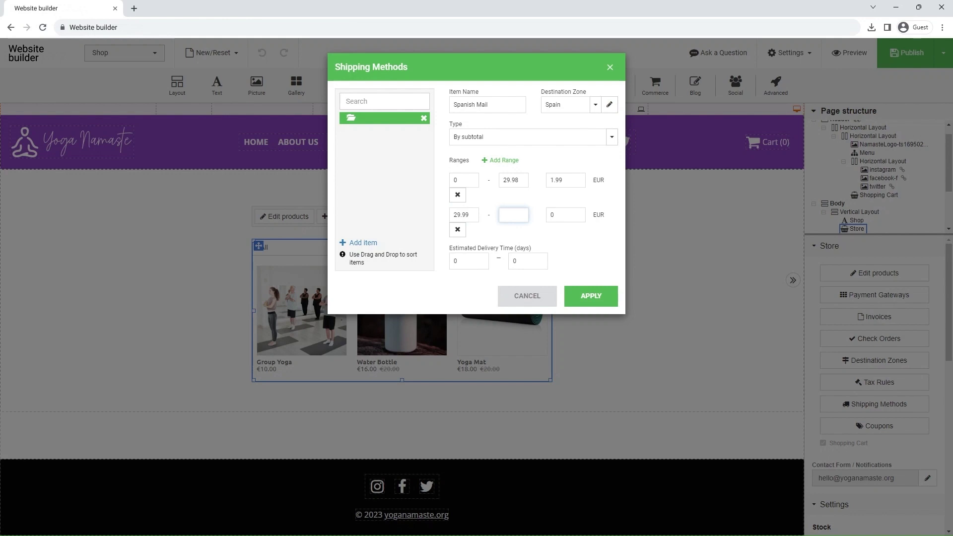
{"action": "type", "text": "99999"}
{"action": "left_click", "coordinate": [469, 261]}
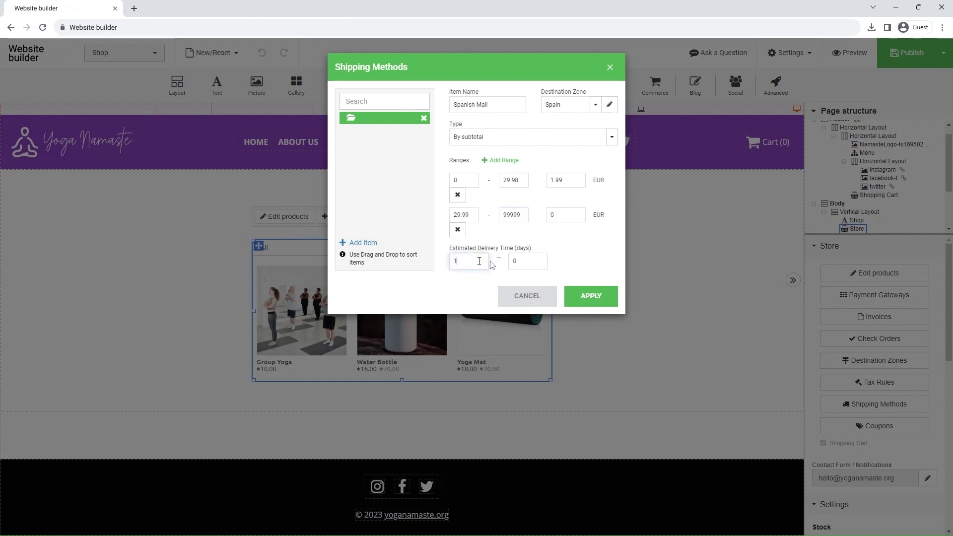
{"action": "left_click", "coordinate": [521, 262]}
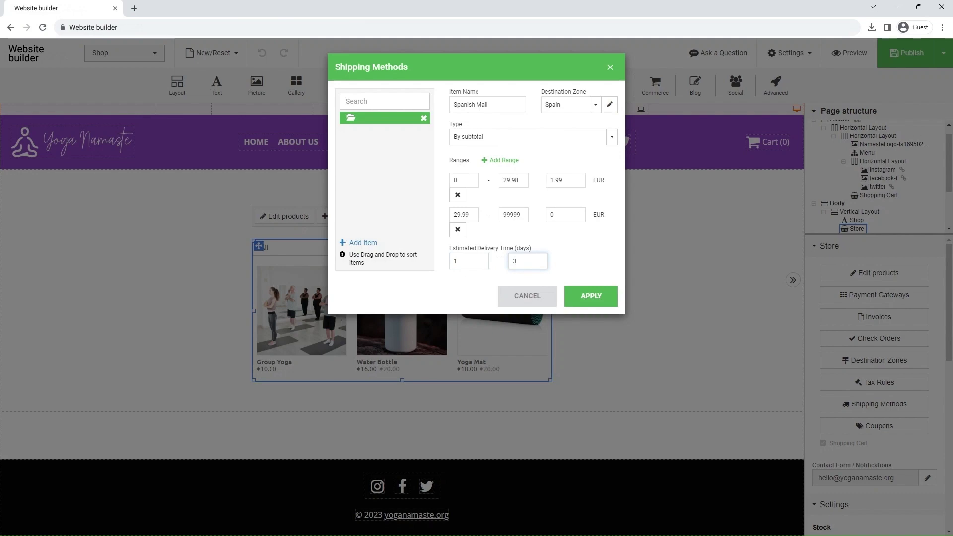
{"action": "left_click", "coordinate": [596, 296]}
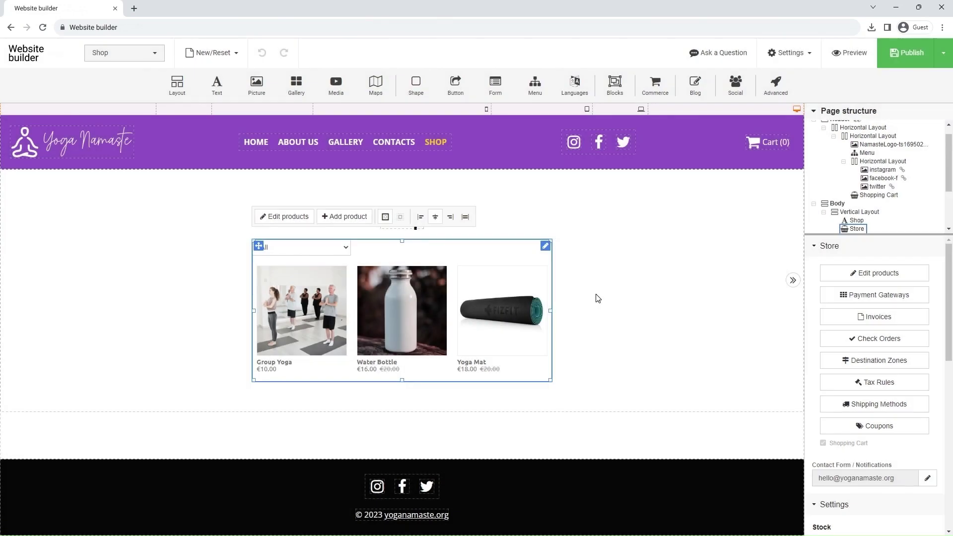
Step: Add a coupon with code 10OFF and a 10% value
{"action": "left_click", "coordinate": [845, 430]}
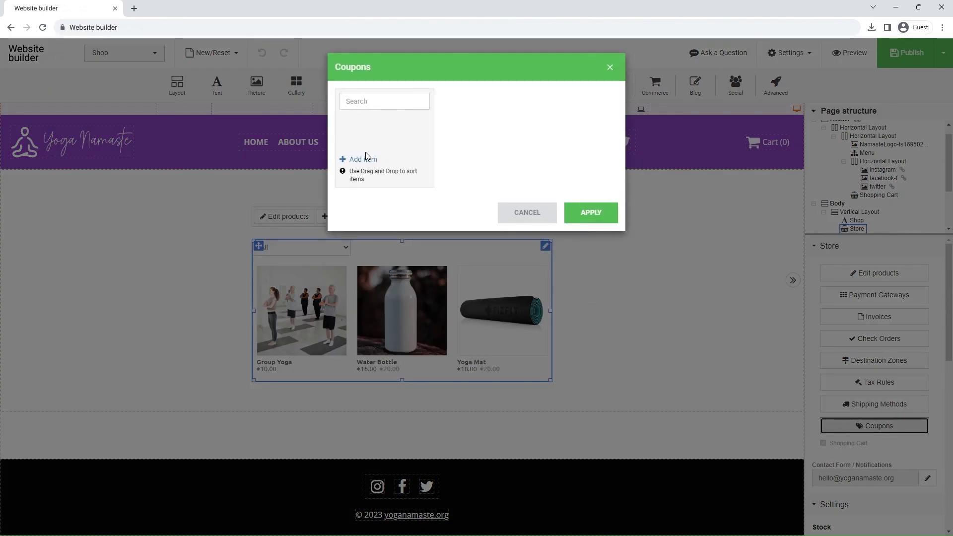
{"action": "left_click", "coordinate": [366, 158]}
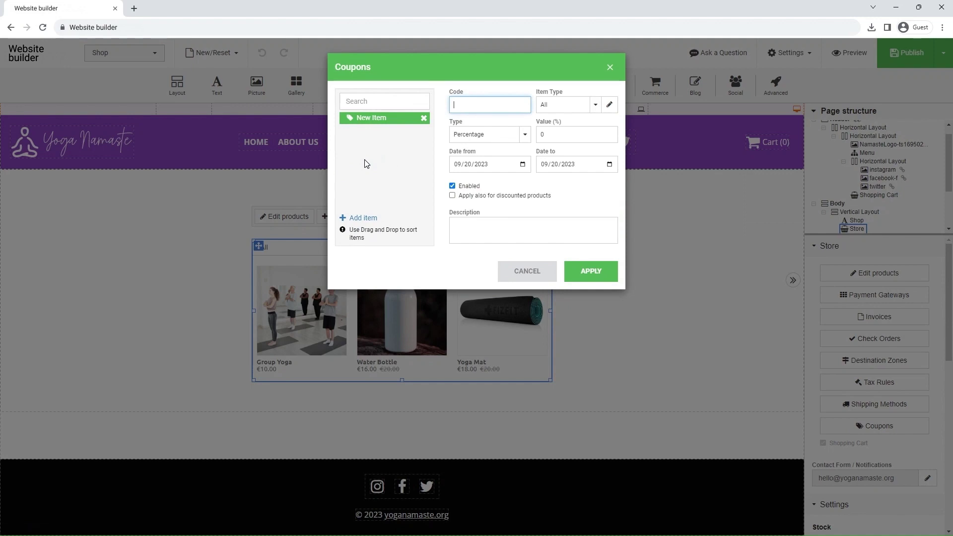
{"action": "type", "text": "10OFF"}
{"action": "key", "text": "ctrl+a"}
{"action": "type", "text": "10OFF"}
{"action": "left_click", "coordinate": [557, 139]}
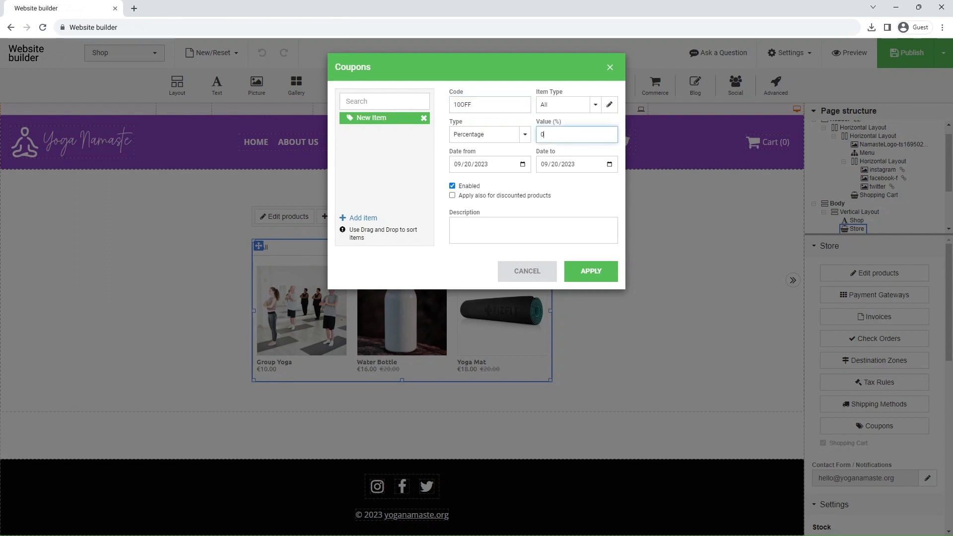
{"action": "type", "text": "1"}
Step: End the coupon on 09/30/2023, include discounted products, apply it, and preview the site
{"action": "left_click", "coordinate": [610, 164]}
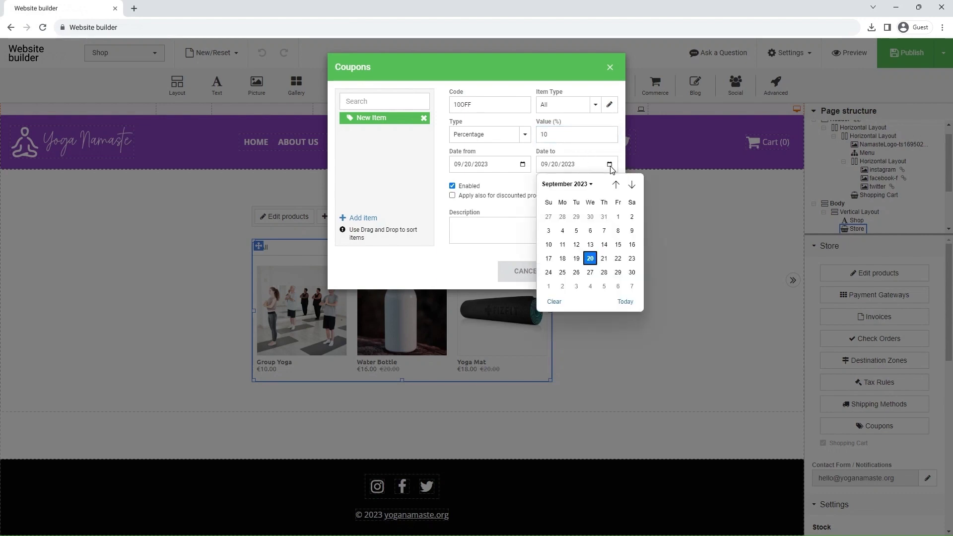
{"action": "left_click", "coordinate": [632, 273]}
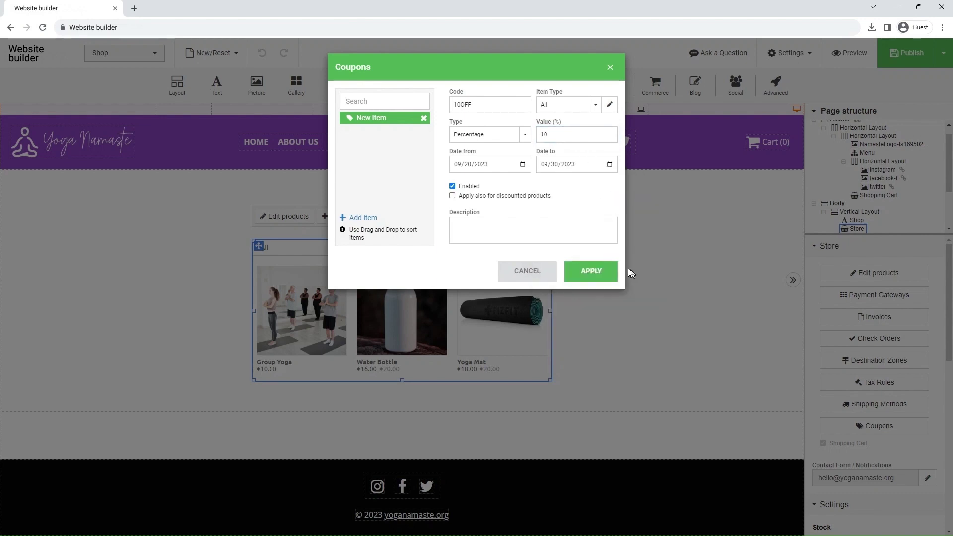
{"action": "left_click", "coordinate": [453, 197]}
{"action": "left_click", "coordinate": [589, 280]}
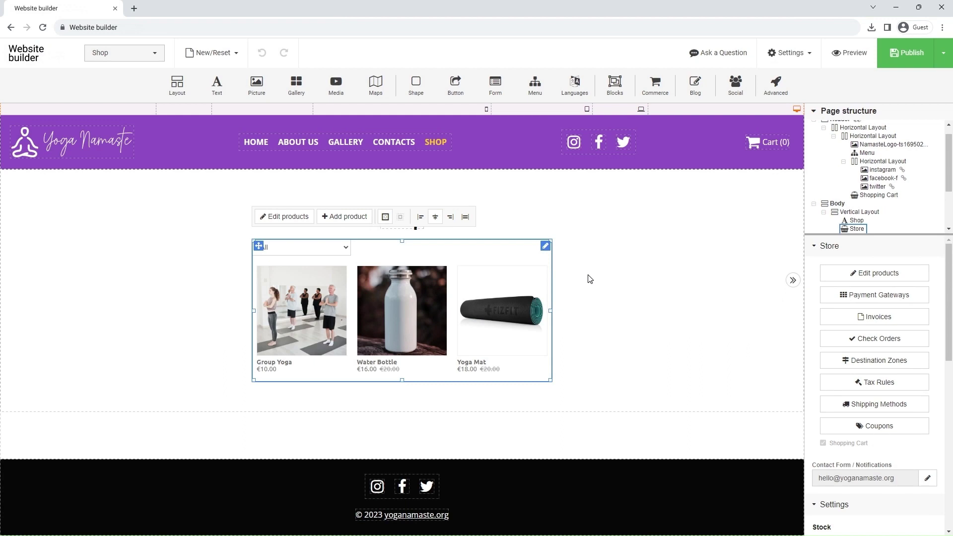
{"action": "left_click", "coordinate": [589, 279]}
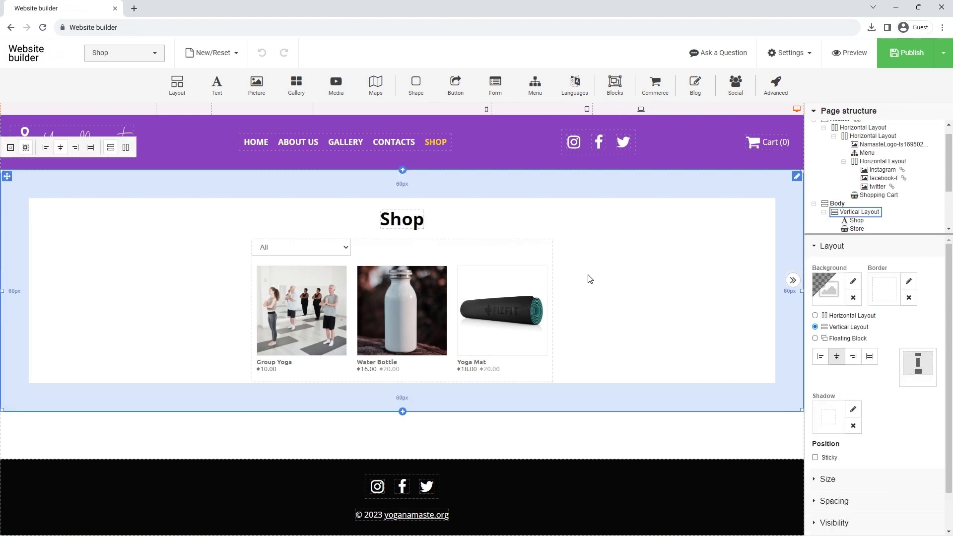
{"action": "left_click", "coordinate": [859, 61]}
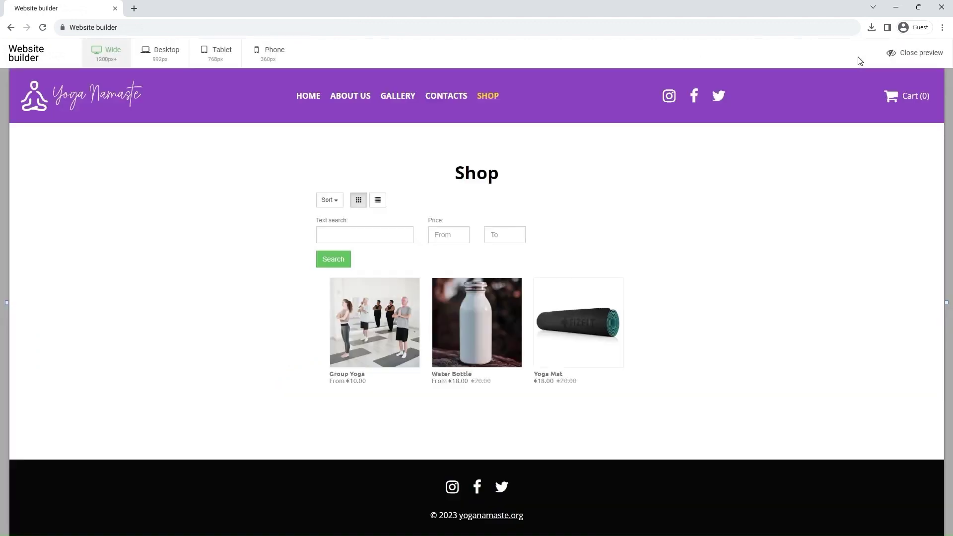
Step: Add a black Water Bottle and a Yoga Mat to the preview shop's cart
{"action": "left_click", "coordinate": [481, 327]}
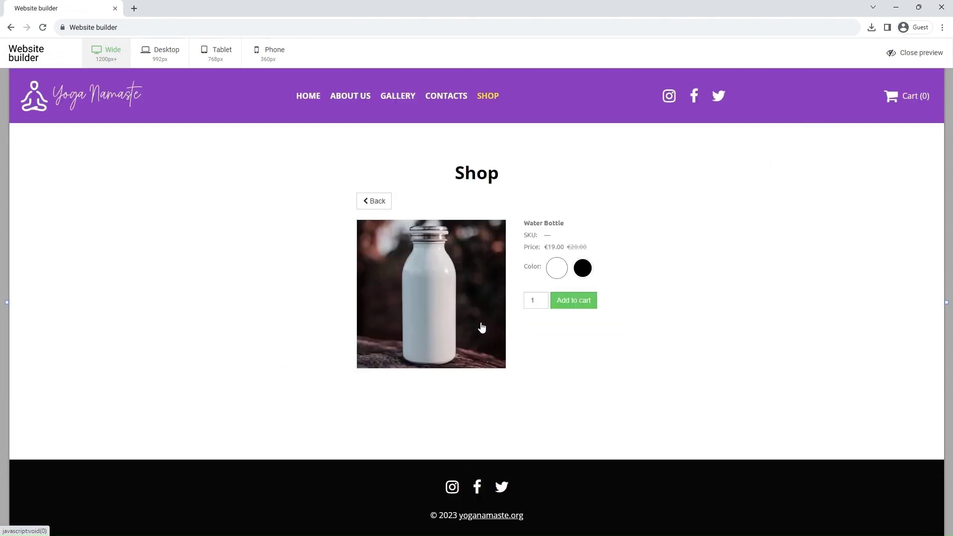
{"action": "left_click", "coordinate": [583, 277]}
{"action": "left_click", "coordinate": [570, 300]}
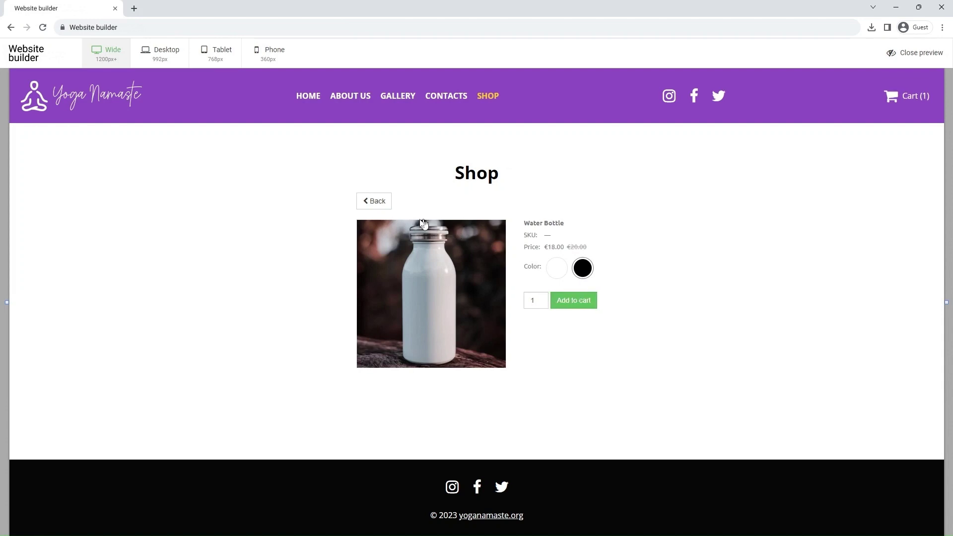
{"action": "left_click", "coordinate": [371, 204]}
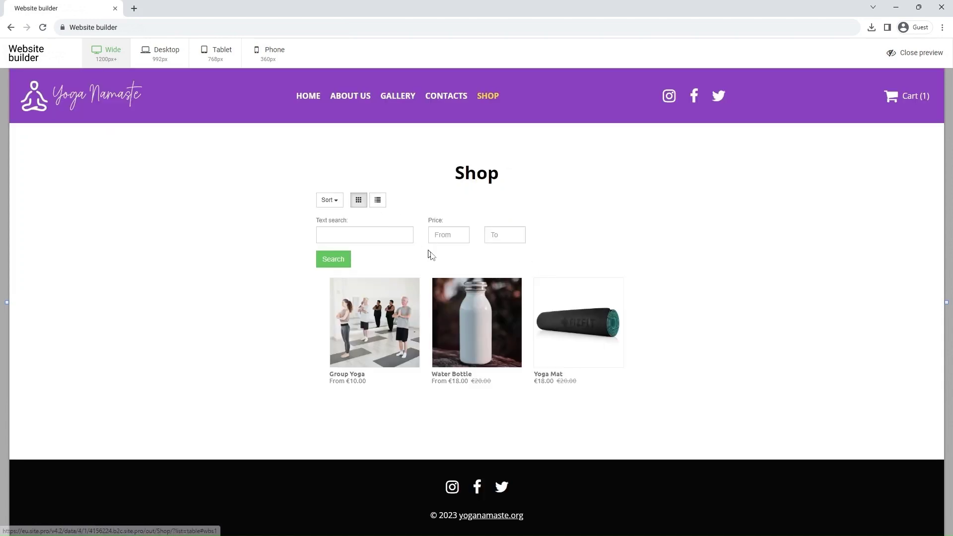
{"action": "left_click", "coordinate": [584, 342]}
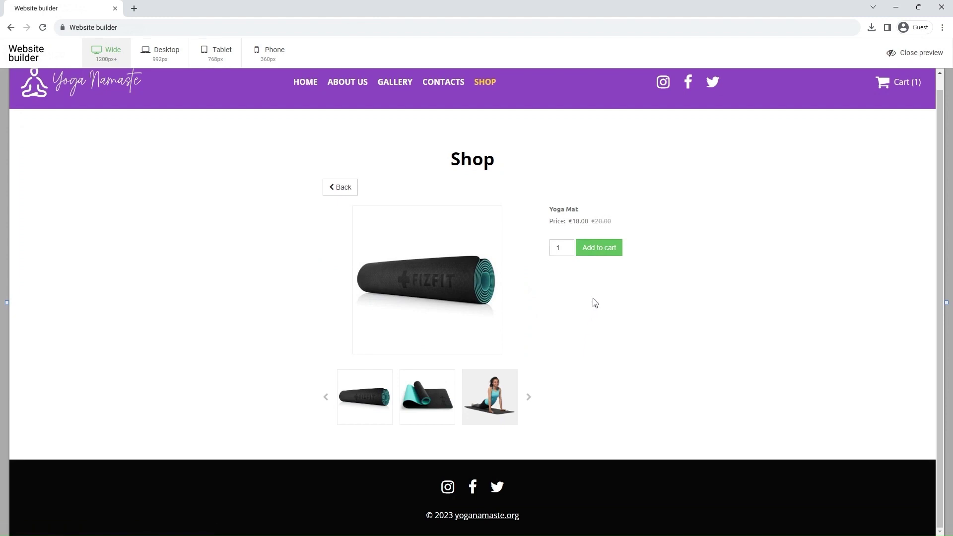
{"action": "left_click", "coordinate": [601, 255]}
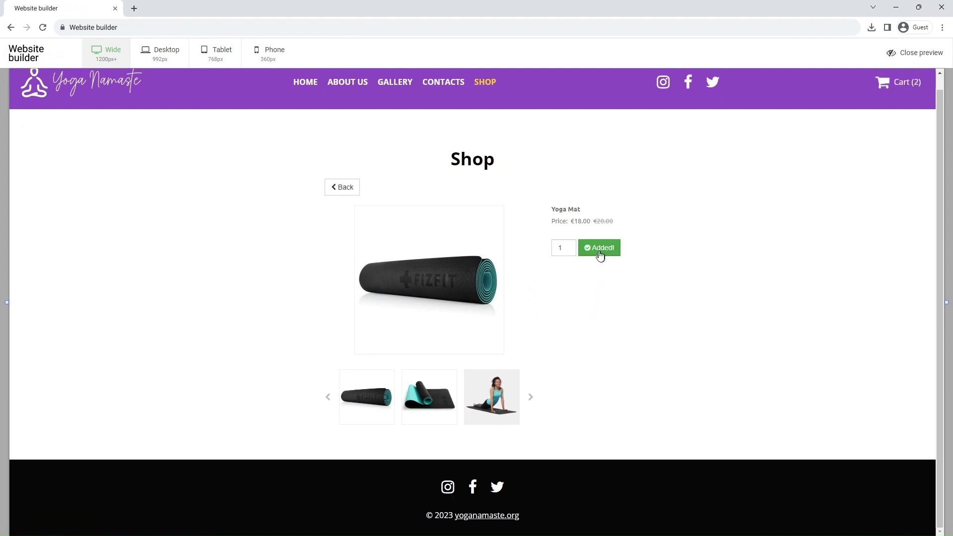
{"action": "left_click", "coordinate": [341, 191]}
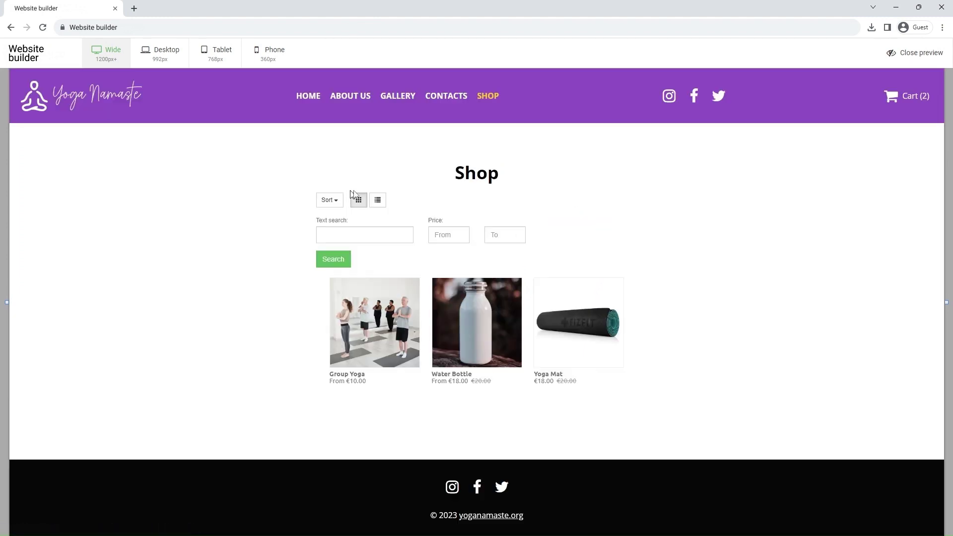
Step: Apply coupon 10OFF in the cart for a €32.40 total and proceed to checkout
{"action": "left_click", "coordinate": [898, 104]}
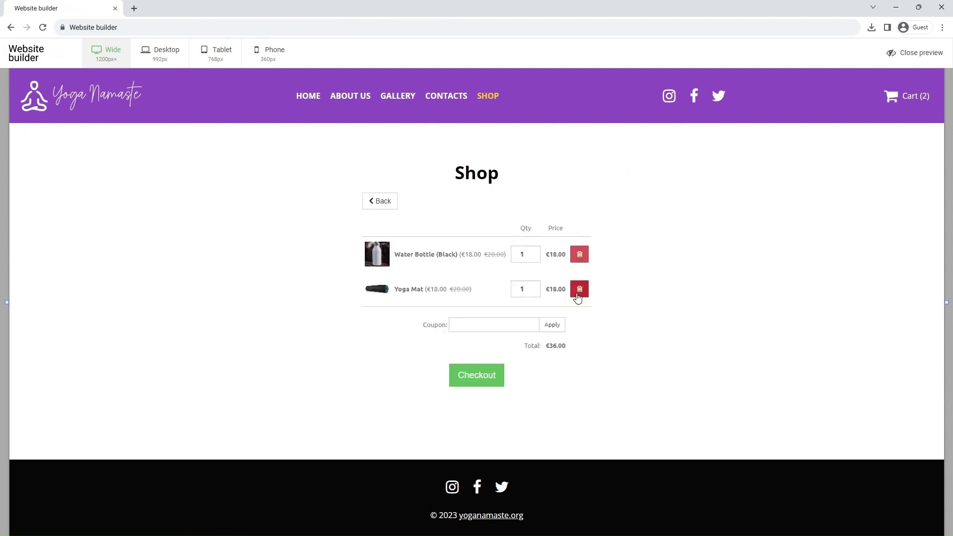
{"action": "left_click", "coordinate": [454, 324]}
{"action": "type", "text": "10OFF"}
{"action": "left_click", "coordinate": [551, 326]}
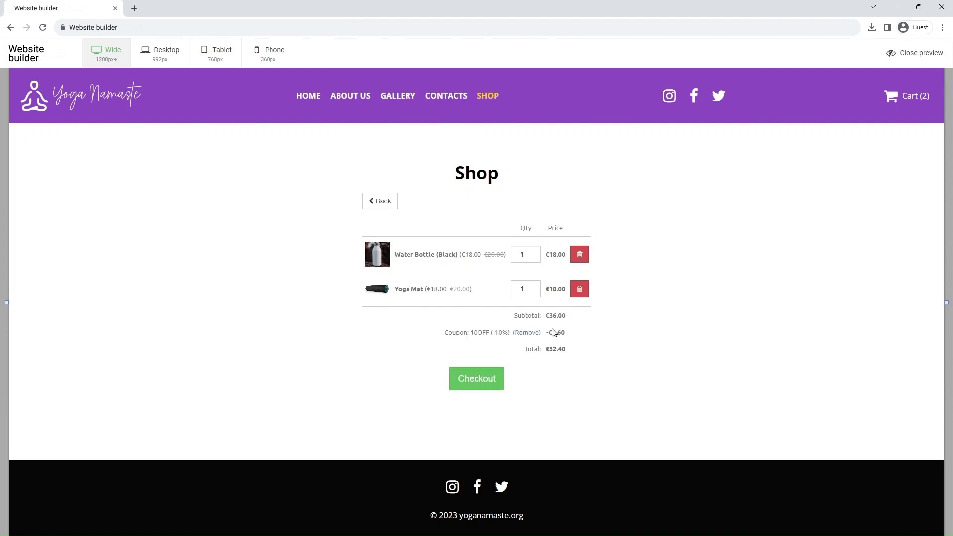
{"action": "left_click", "coordinate": [469, 382]}
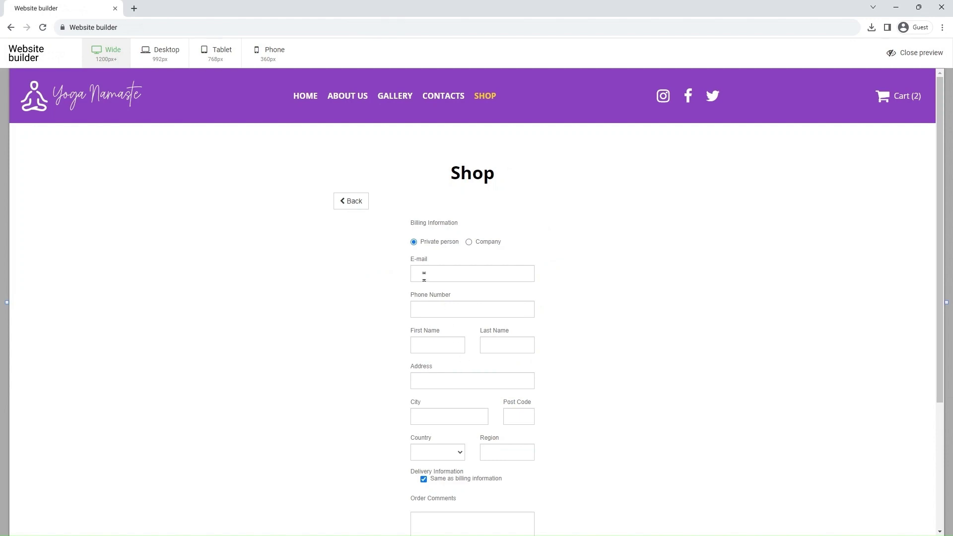
Step: Enter the customer's e-mail, phone number, first name and last name
{"action": "left_click", "coordinate": [425, 272]}
{"action": "type", "text": "james"}
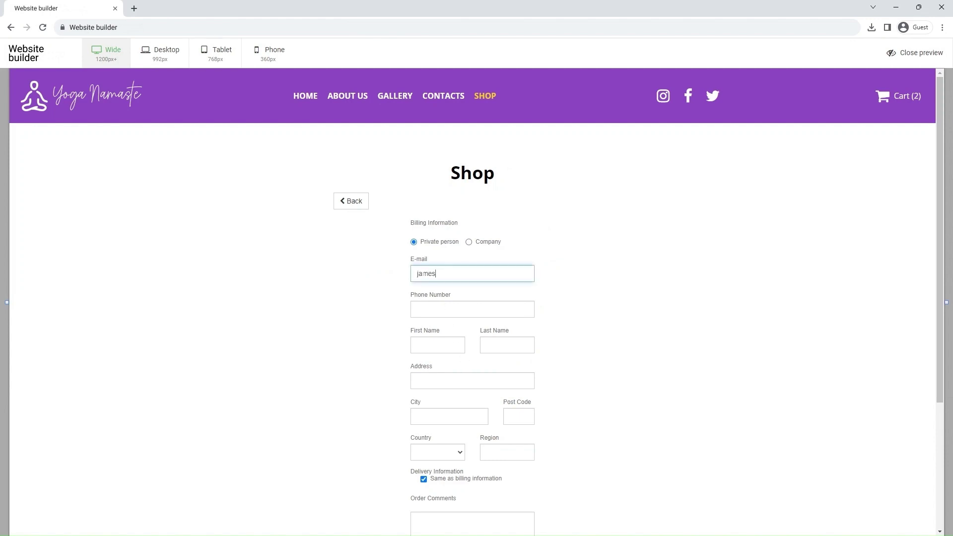
{"action": "type", "text": "@email.com"}
{"action": "left_click", "coordinate": [472, 309]}
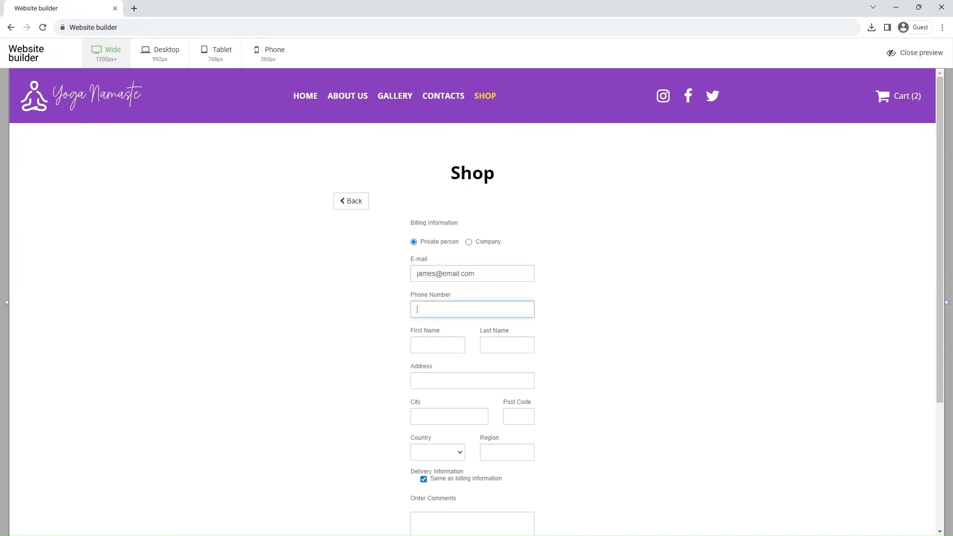
{"action": "type", "text": "+34 999 999 999"}
{"action": "key", "text": "Tab"}
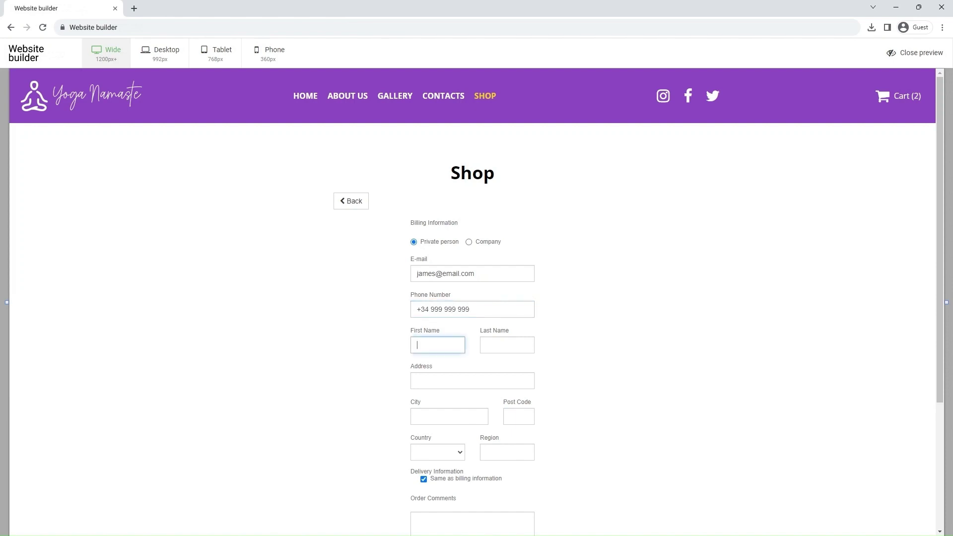
{"action": "type", "text": "James"}
{"action": "key", "text": "Tab"}
{"action": "type", "text": "Sm"}
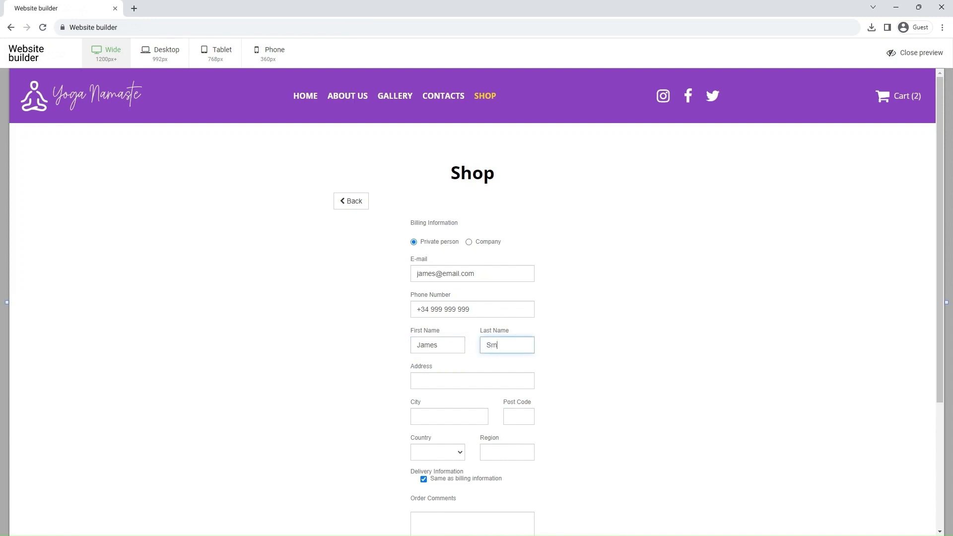
Step: Enter the customer's street address, city and post code
{"action": "left_click", "coordinate": [417, 380]}
{"action": "type", "text": "123 Easy St."}
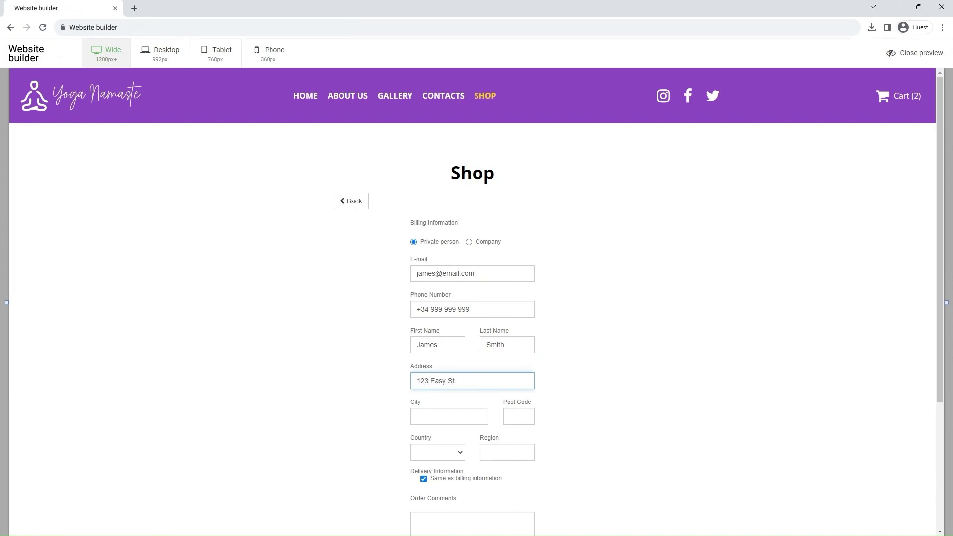
{"action": "left_click", "coordinate": [450, 417]}
{"action": "type", "text": "Barcelona"}
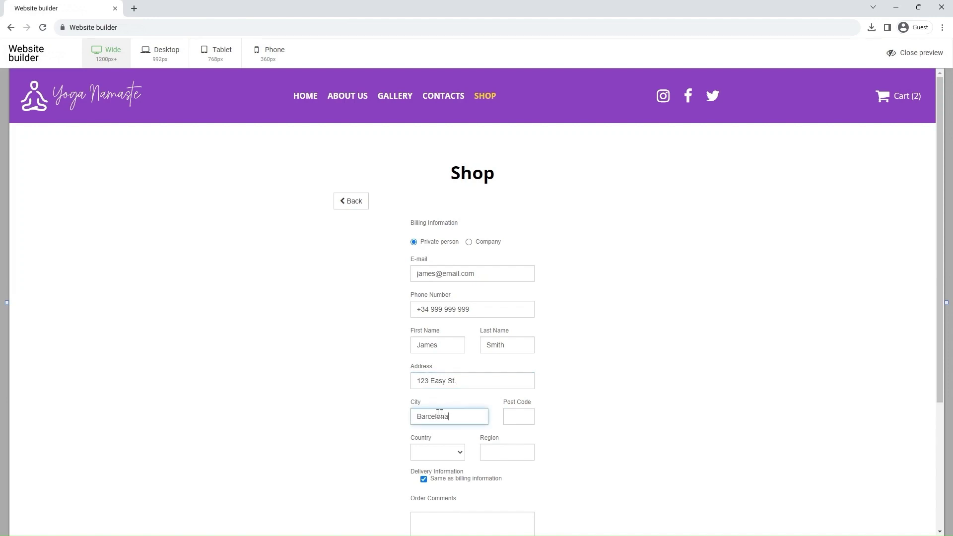
{"action": "left_click", "coordinate": [507, 419]}
{"action": "type", "text": "12345"}
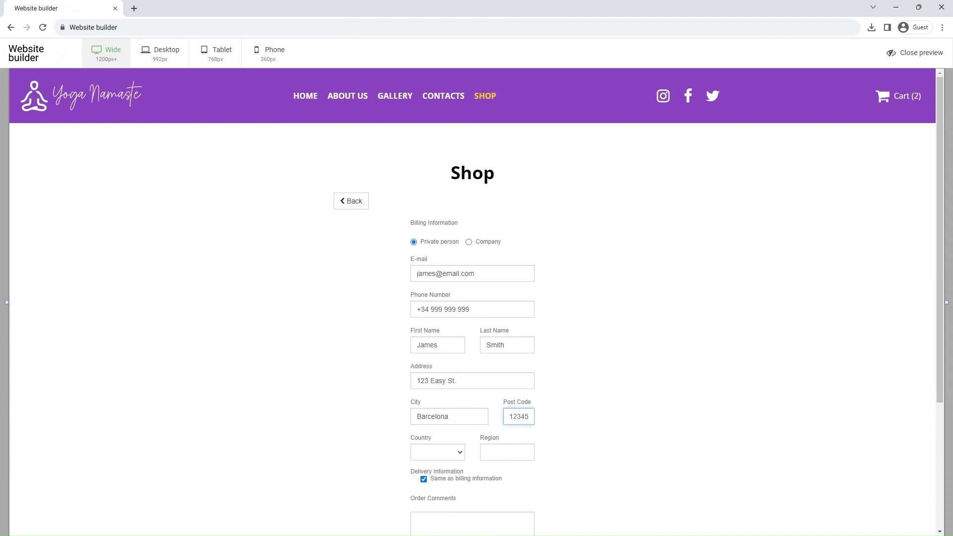
Step: Choose Spain as the billing country and Barcelona as the region
{"action": "left_click", "coordinate": [425, 453]}
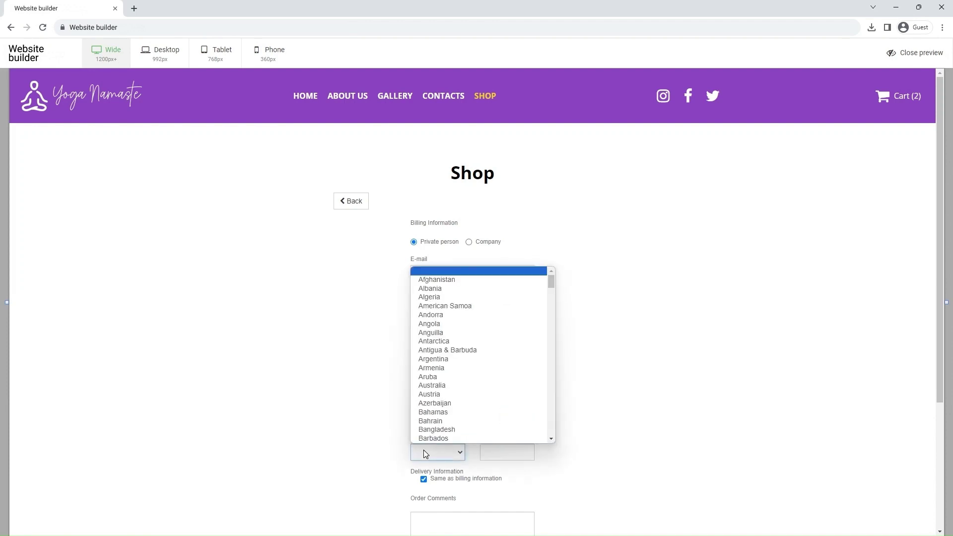
{"action": "key", "text": "s"}
{"action": "key", "text": "Down"}
{"action": "key", "text": "Down"}
{"action": "key", "text": "Down"}
{"action": "key", "text": "Down"}
{"action": "key", "text": "Down"}
{"action": "key", "text": "Down"}
{"action": "key", "text": "Down"}
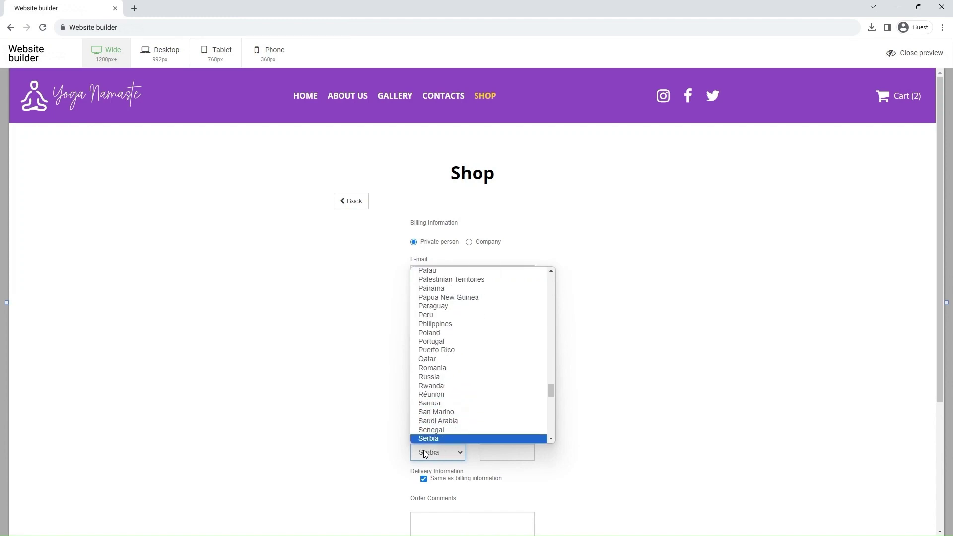
{"action": "key", "text": "Down"}
{"action": "key", "text": "Down"}
{"action": "key", "text": "Down"}
{"action": "key", "text": "Down"}
{"action": "key", "text": "Down"}
{"action": "key", "text": "Down"}
{"action": "key", "text": "Down"}
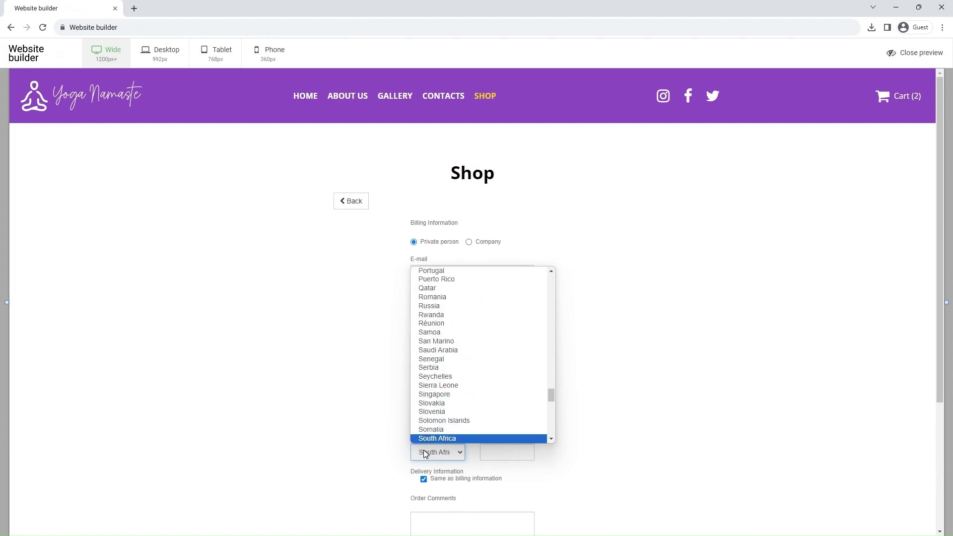
{"action": "key", "text": "Down"}
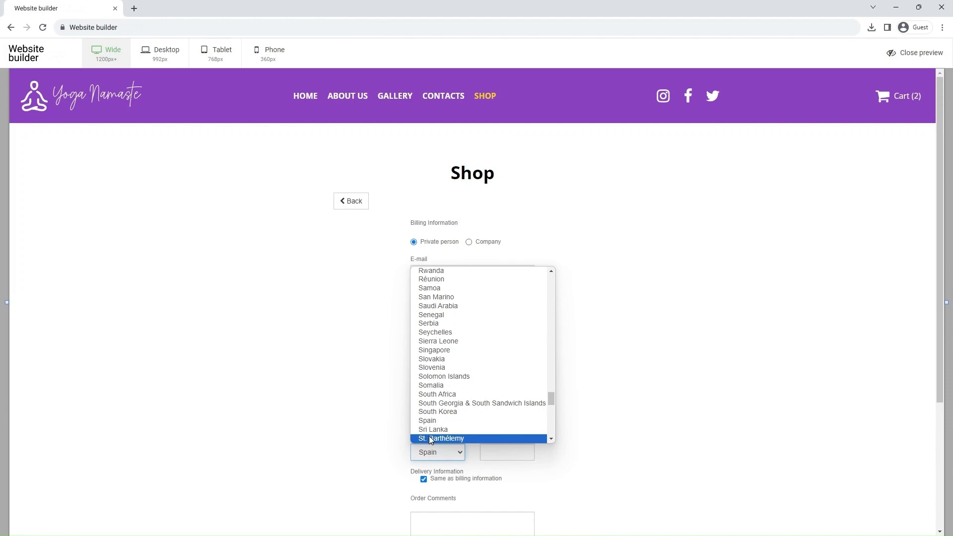
{"action": "scroll", "coordinate": [430, 440], "scroll_direction": "down", "scroll_amount": 4}
{"action": "left_click", "coordinate": [430, 321]}
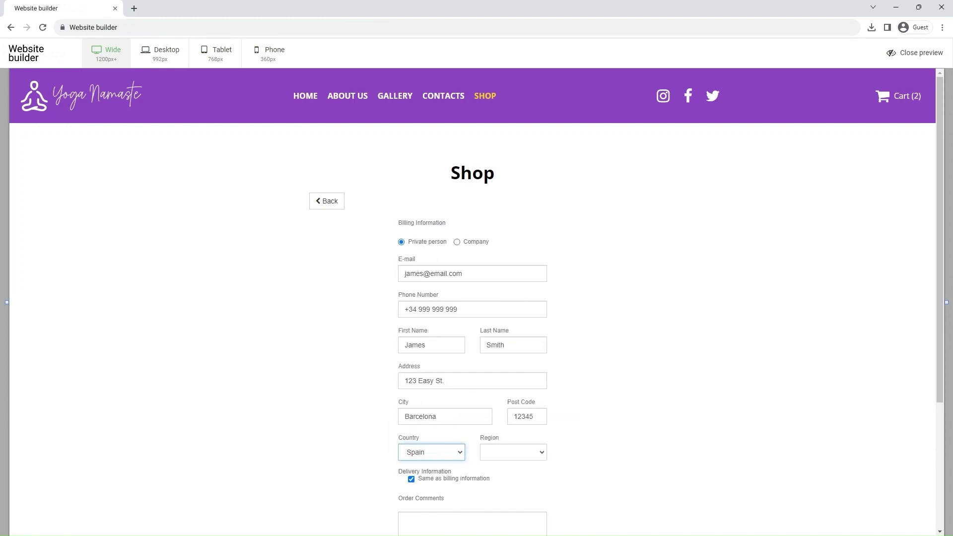
{"action": "left_click", "coordinate": [504, 452]}
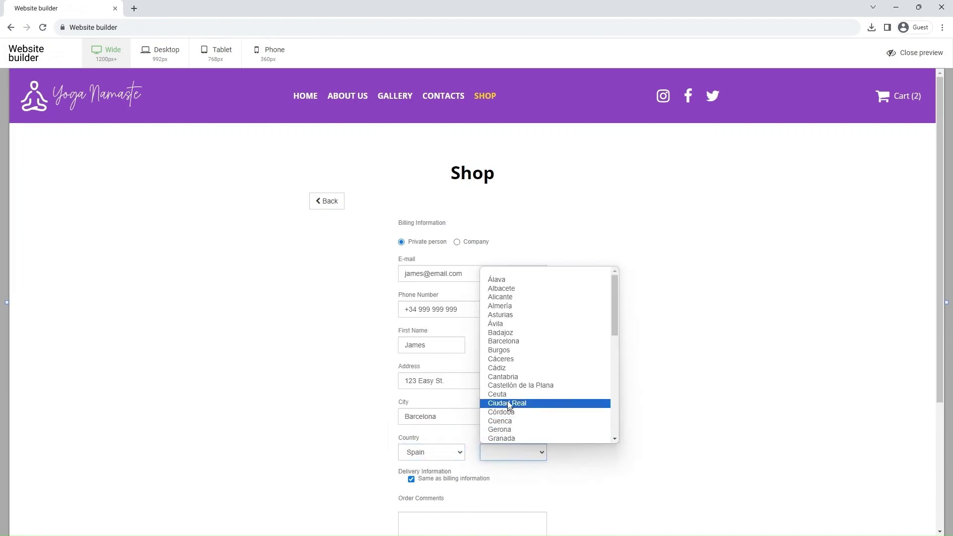
{"action": "left_click", "coordinate": [516, 342]}
{"action": "scroll", "coordinate": [516, 350], "scroll_direction": "down", "scroll_amount": 3}
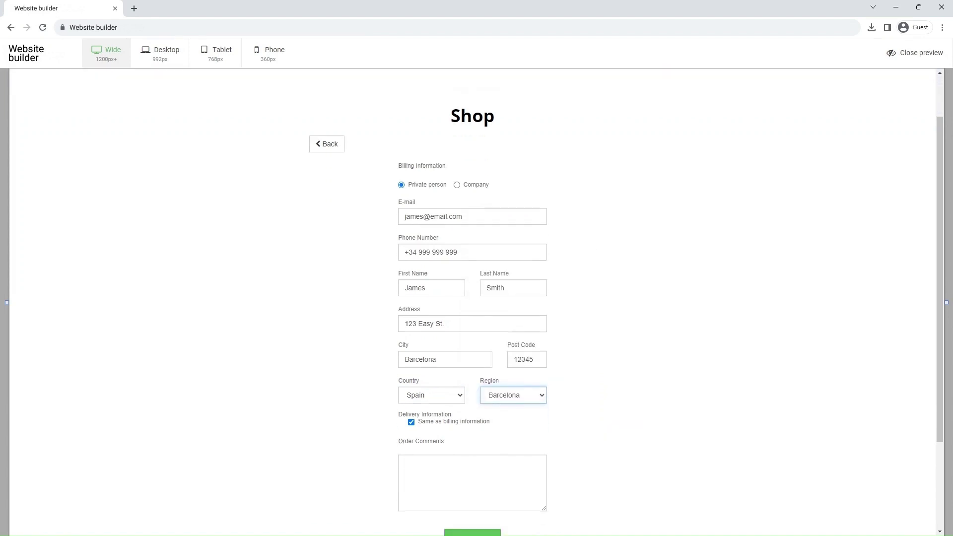
Step: Review the order (Spanish Mail, €6.80 tax, €39.20 total) and continue to payment method
{"action": "left_click", "coordinate": [472, 449]}
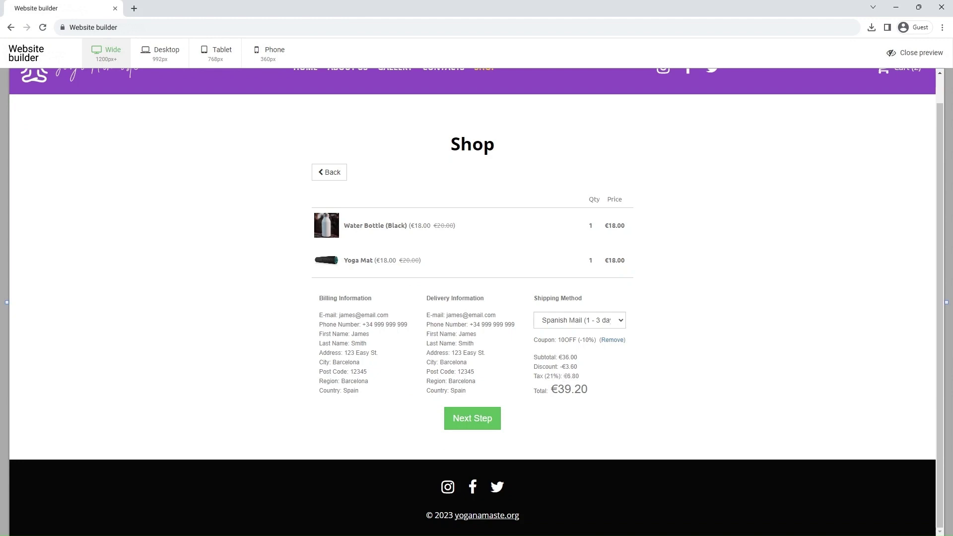
{"action": "left_click", "coordinate": [479, 419]}
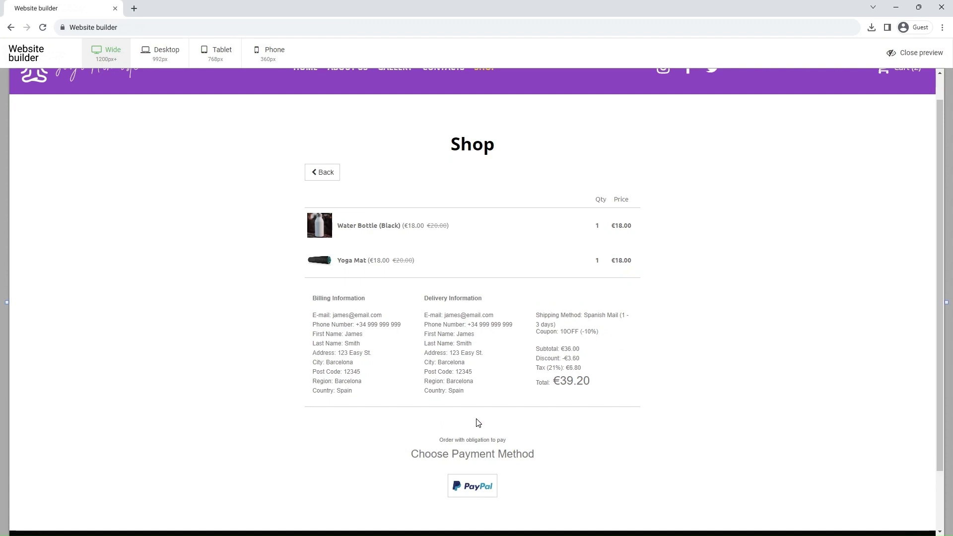